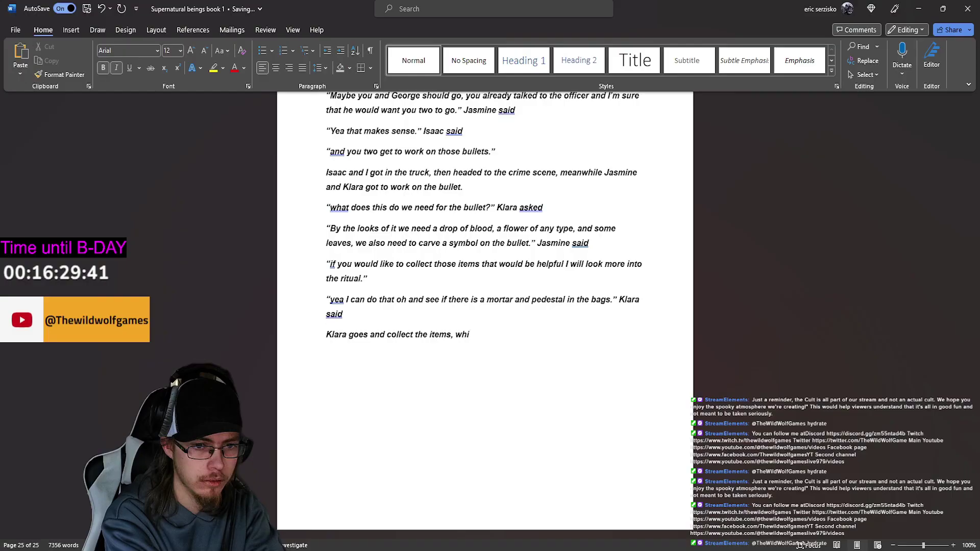
pyautogui.write('le Iss')
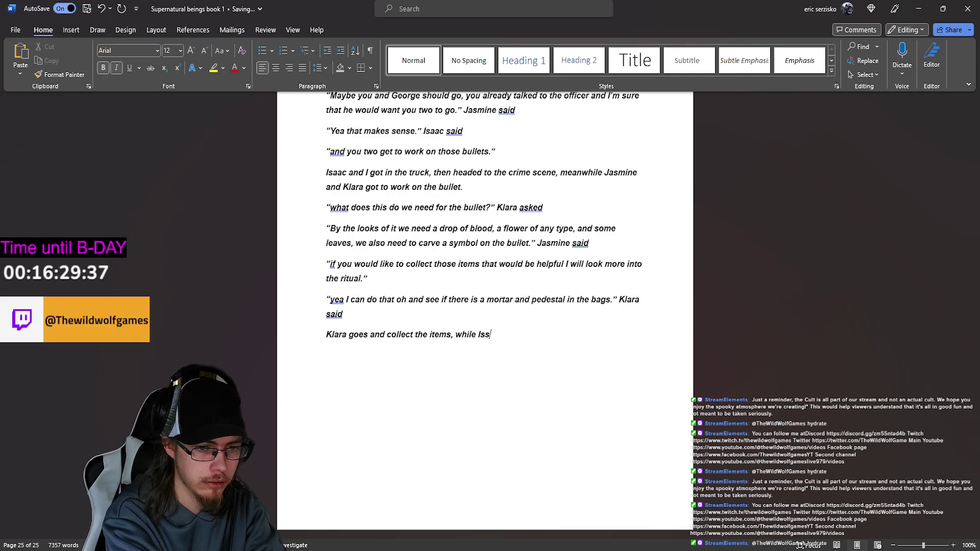
pyautogui.press('BackSpace')
pyautogui.write('aac and George r')
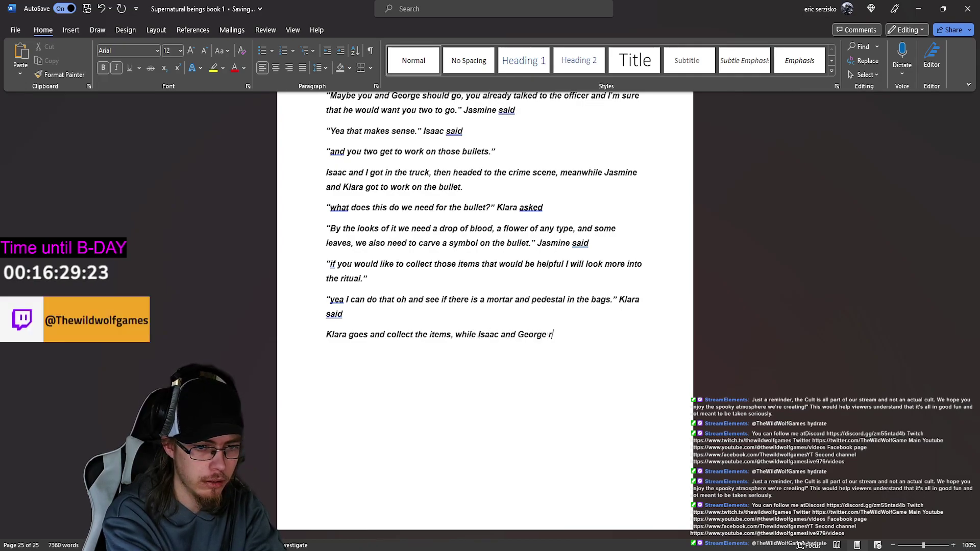
# Finish the sentence with 'while Isaac and George arrive at the crime scene', fixing a typo.
pyautogui.press('BackSpace')
pyautogui.write('arrive at the')
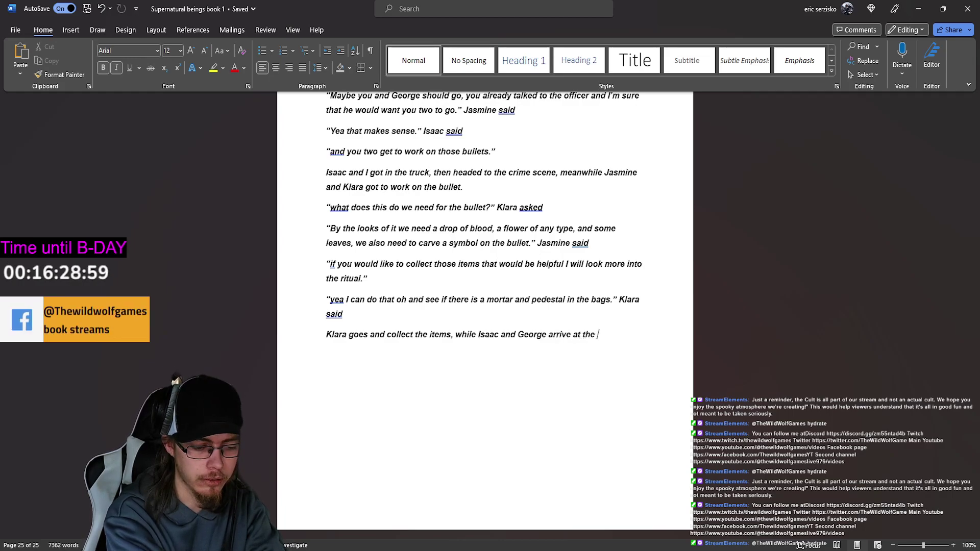
pyautogui.write(' crime scene')
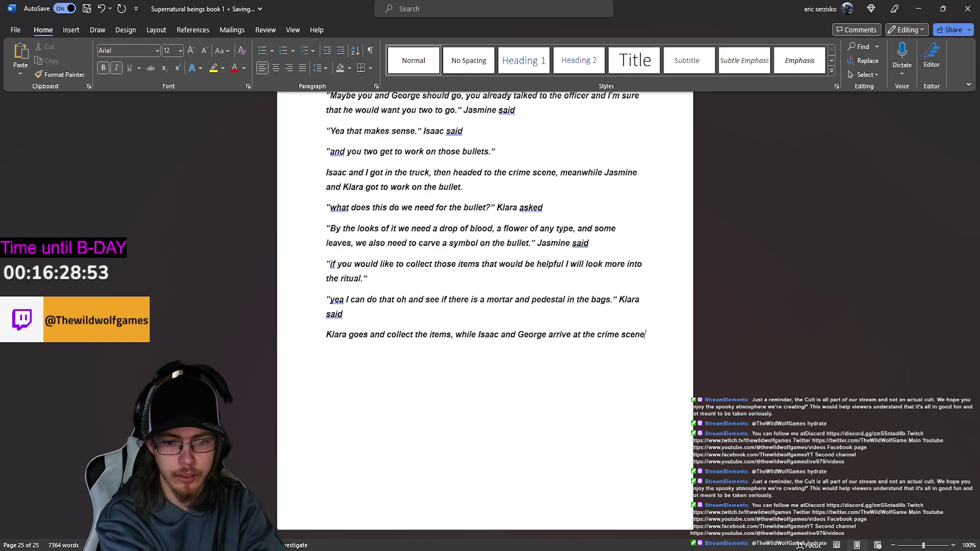
# Start a paragraph: Klara enters the hotel room and says "I have got some dead leaves and bought a".
pyautogui.press('Return')
pyautogui.press('Return')
pyautogui.write('Kl')
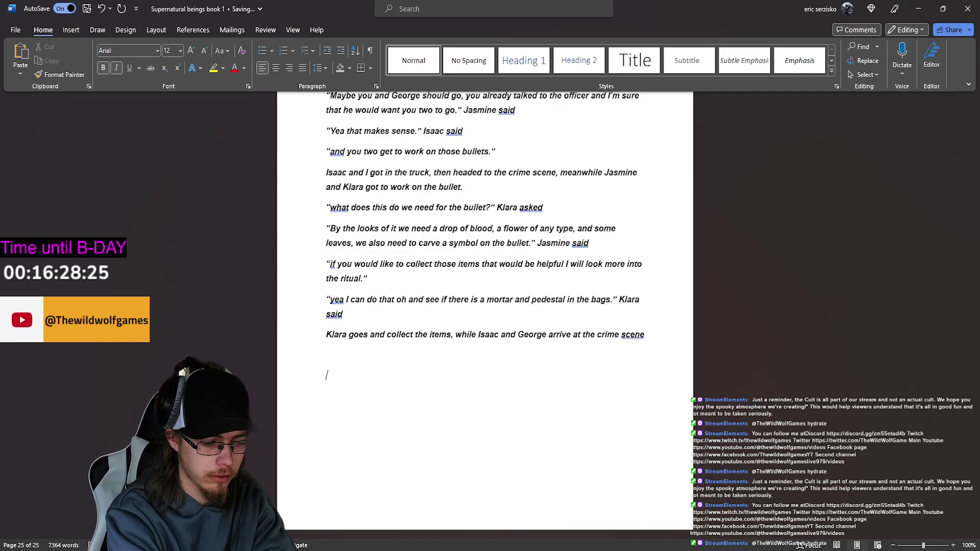
pyautogui.write('ara com')
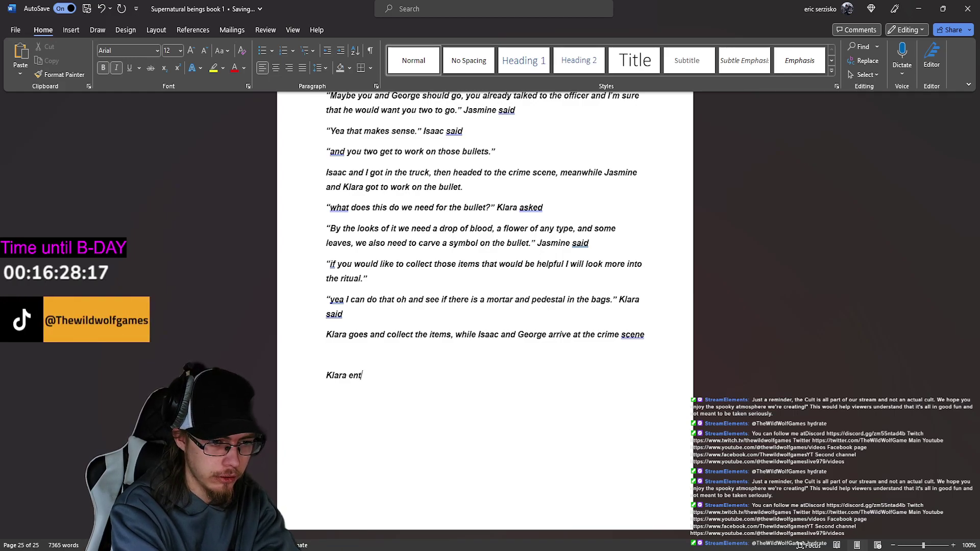
pyautogui.write('enter')
pyautogui.write('d')
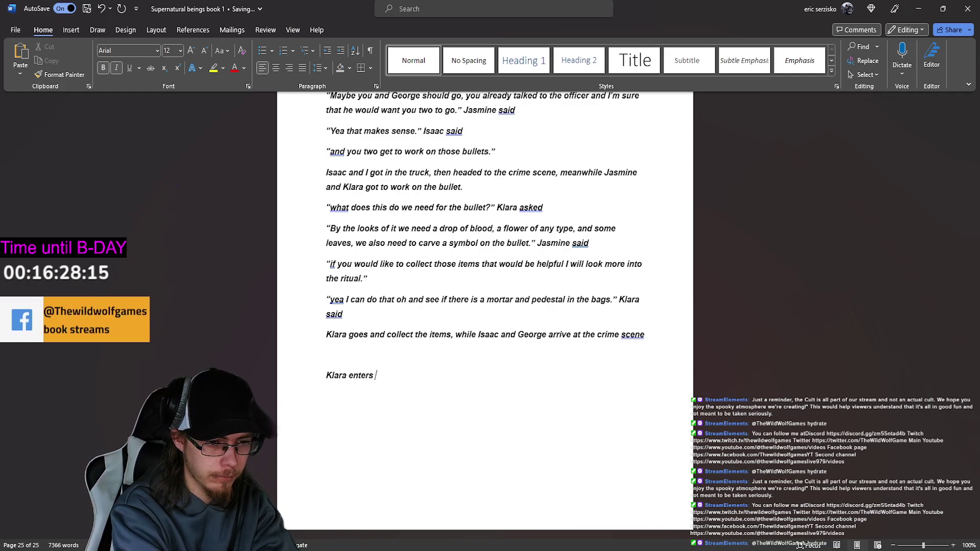
pyautogui.write('ht e')
pyautogui.write(' hote')
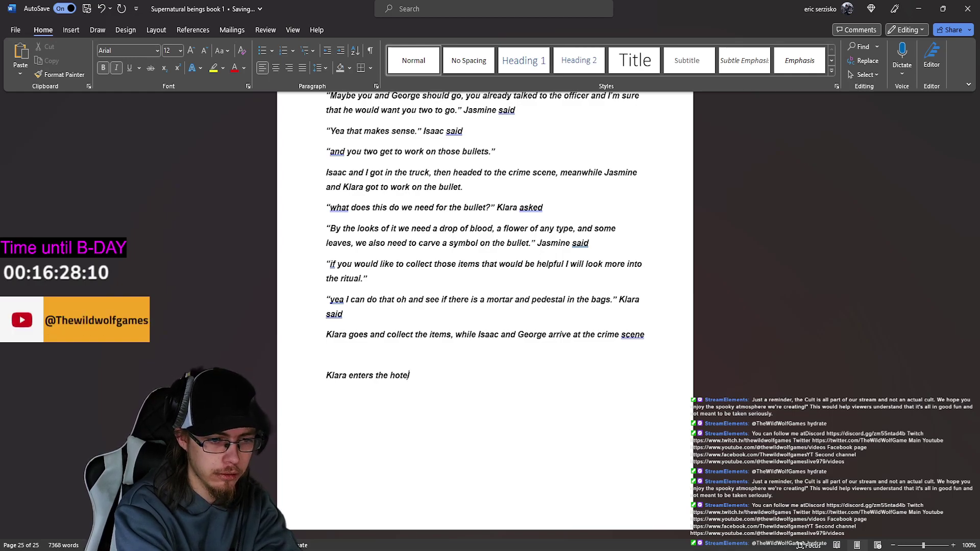
pyautogui.write('room and tells')
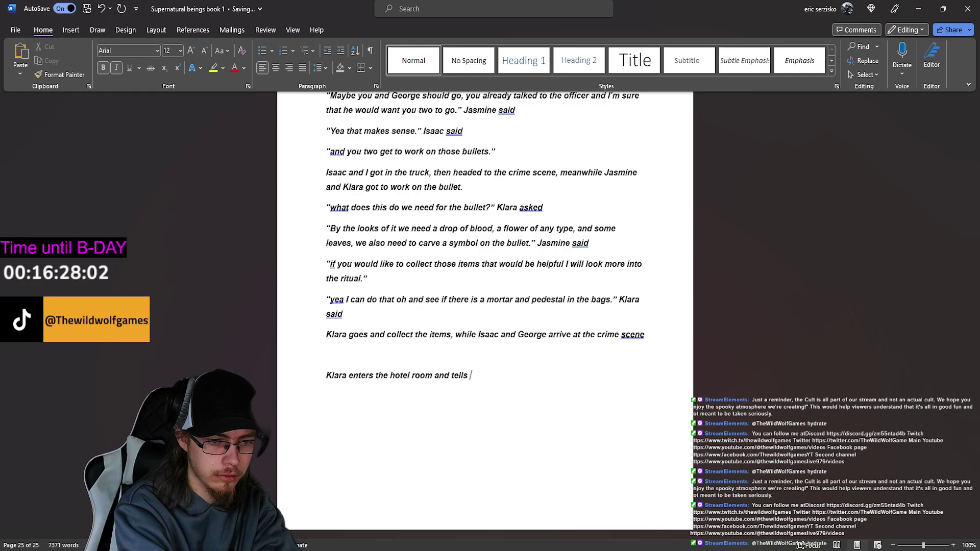
pyautogui.press('BackSpace')
pyautogui.press('BackSpace')
pyautogui.press('BackSpace')
pyautogui.write('says "I ')
pyautogui.write('e go')
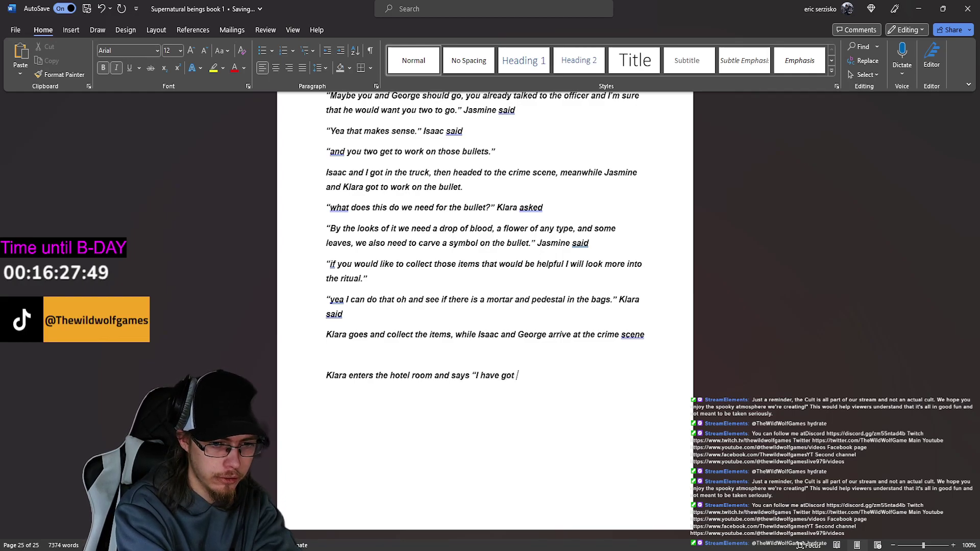
pyautogui.write('dead leva')
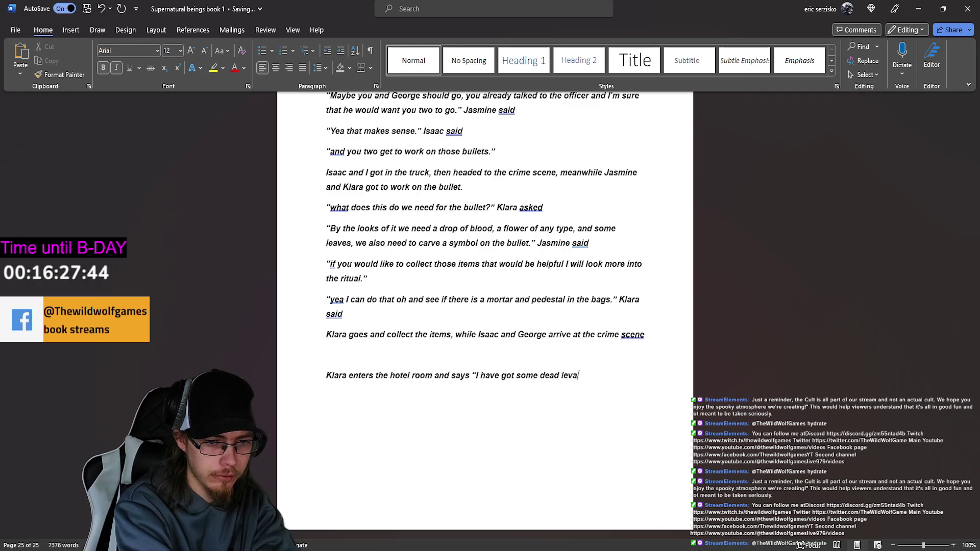
pyautogui.press('BackSpace')
pyautogui.press('BackSpace')
pyautogui.write('aves and gat')
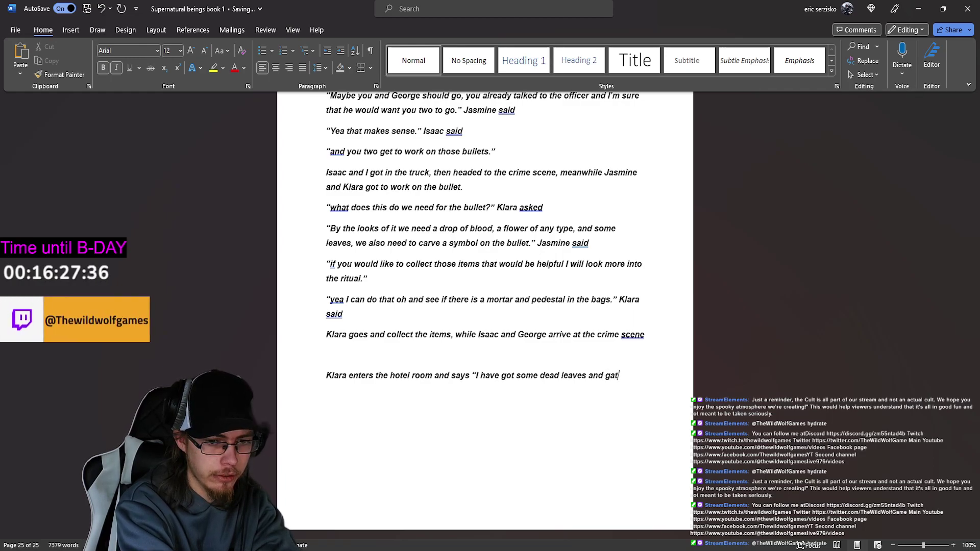
pyautogui.press('BackSpace')
pyautogui.press('BackSpace')
pyautogui.press('BackSpace')
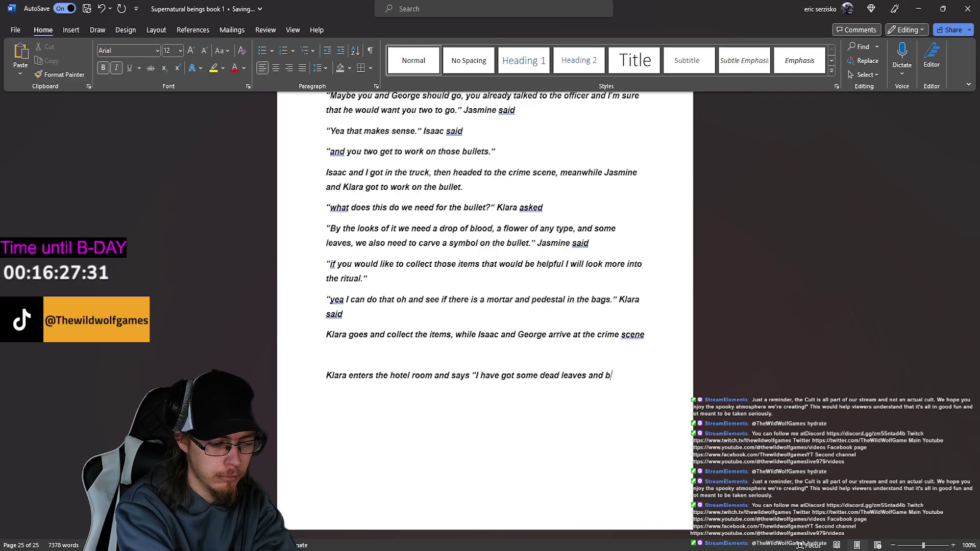
pyautogui.write('bought a ')
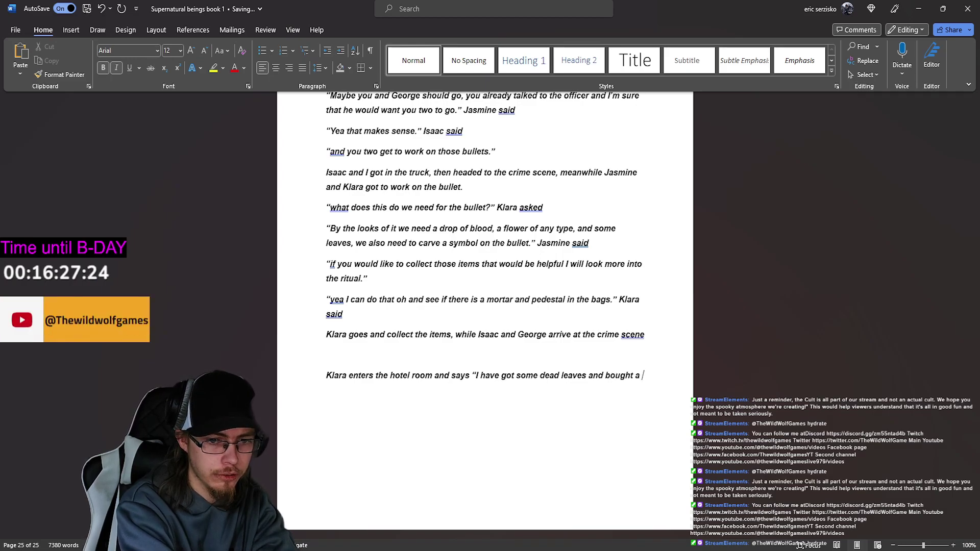
pyautogui.write('daisy."')
# End Klara's line with 'daisy.' and begin "sweet now we need to grind up the items and hold the carved".
pyautogui.press('Return')
pyautogui.write('"sweet now ')
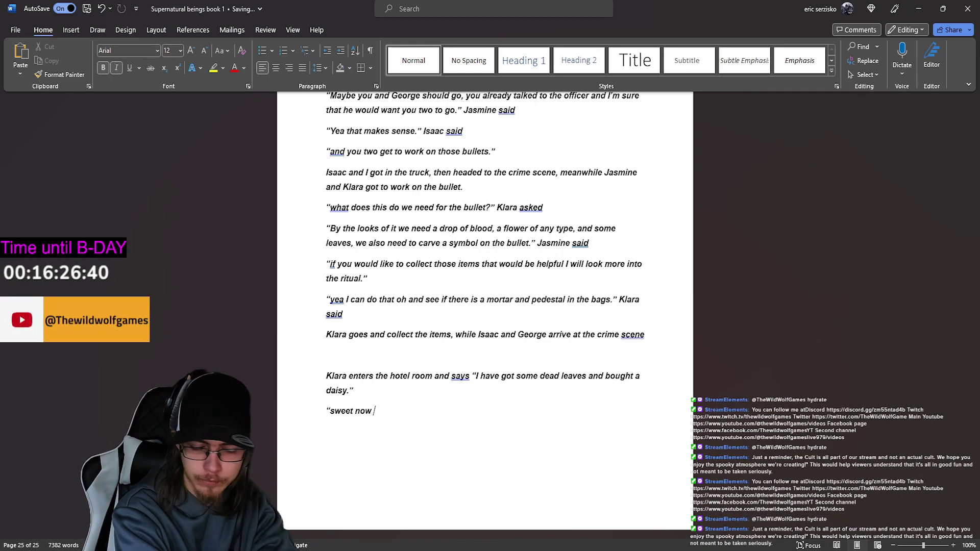
pyautogui.write('we nee')
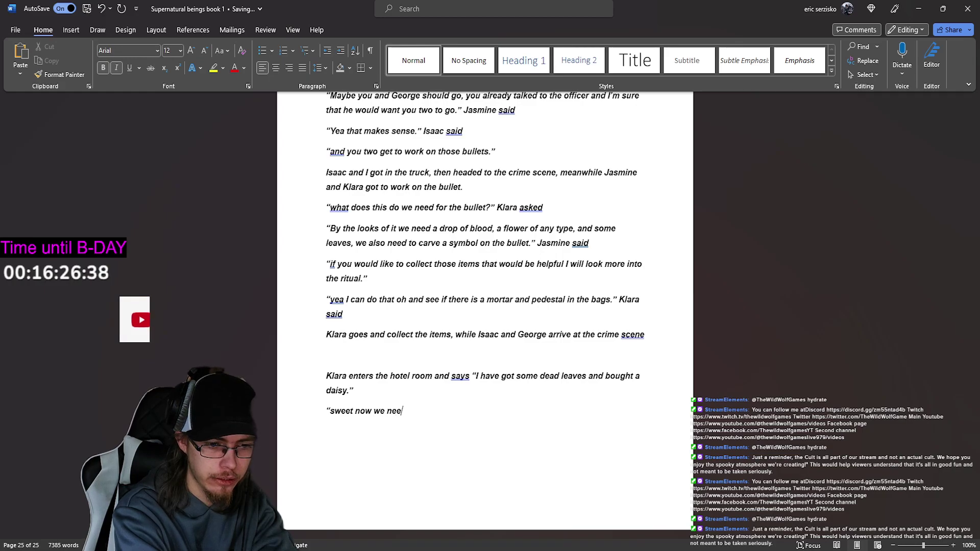
pyautogui.write('d to ')
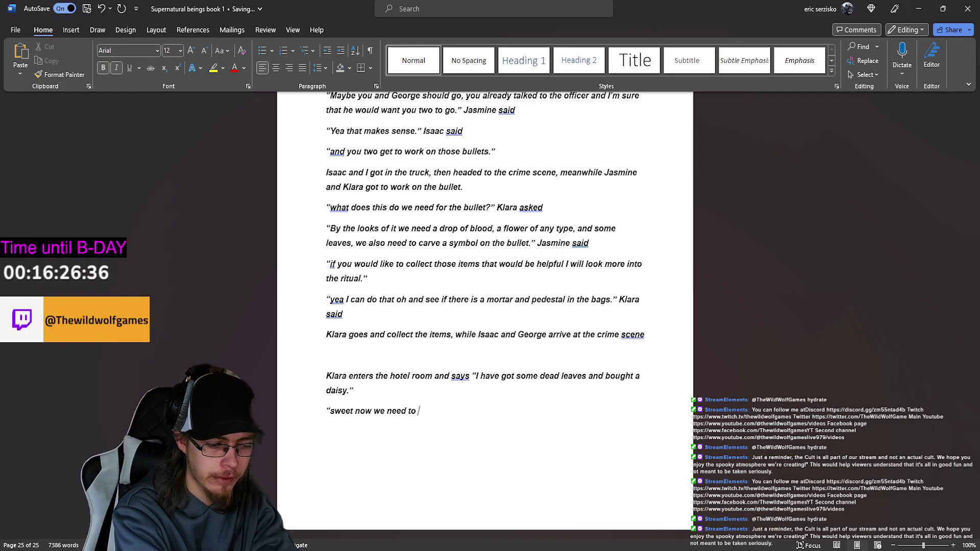
pyautogui.write('grind uop')
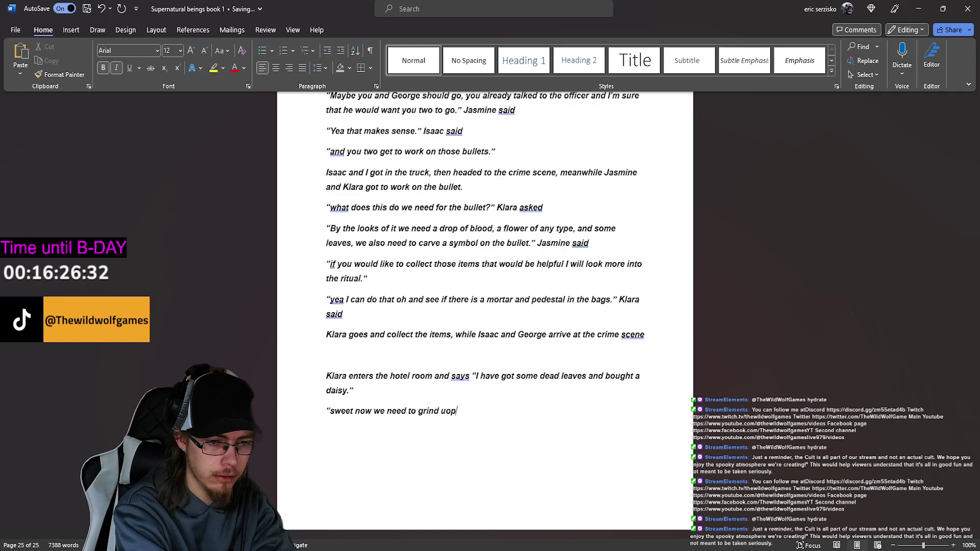
pyautogui.press('BackSpace')
pyautogui.press('BackSpace')
pyautogui.write('p theitems and ')
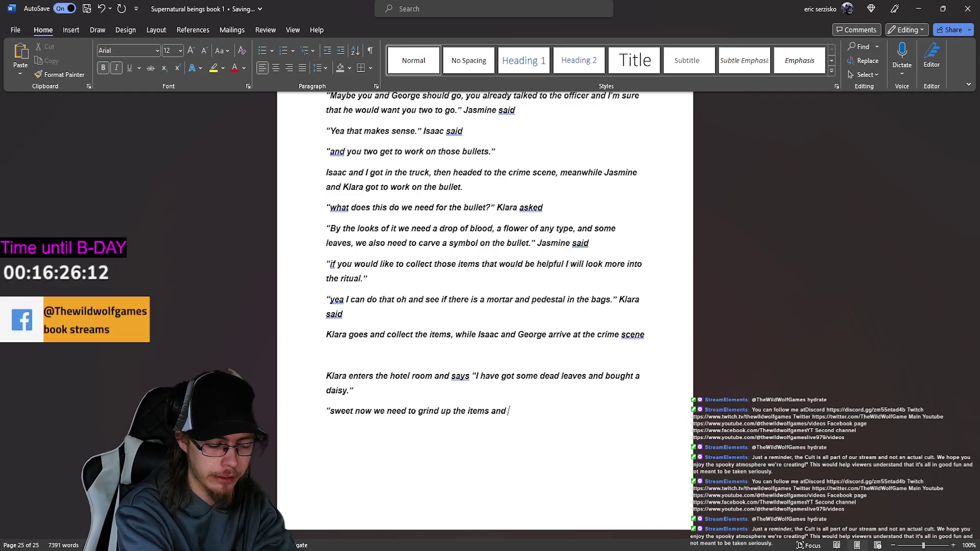
pyautogui.write('hold h')
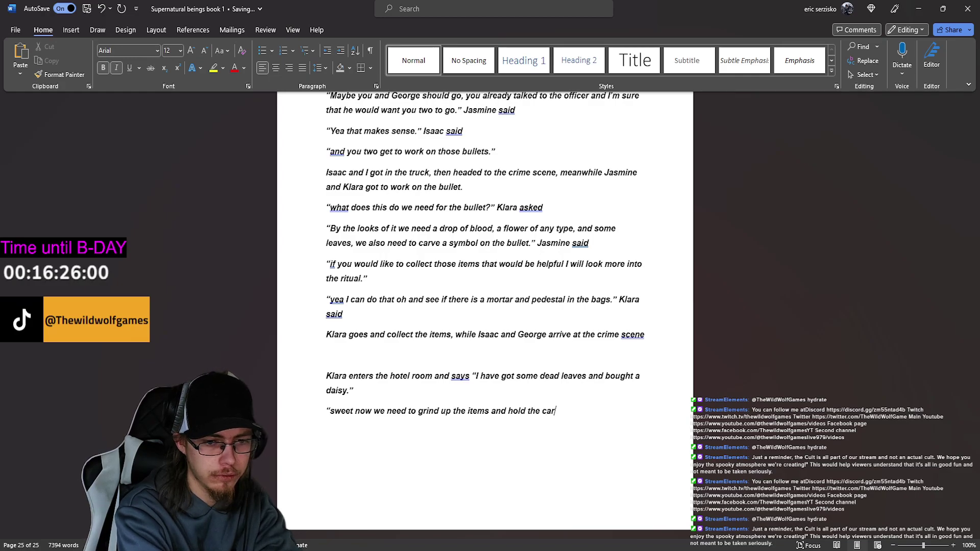
pyautogui.write('ved')
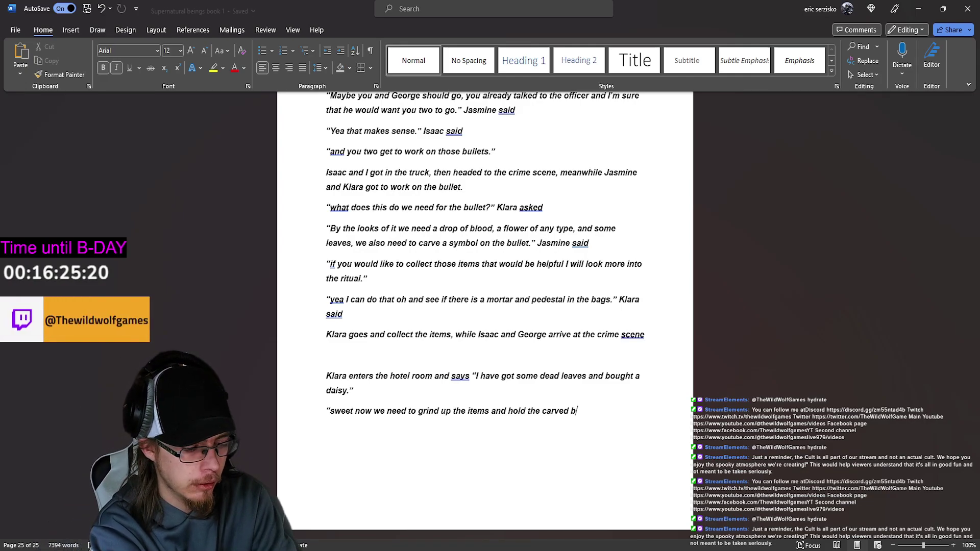
pyautogui.write('bullet')
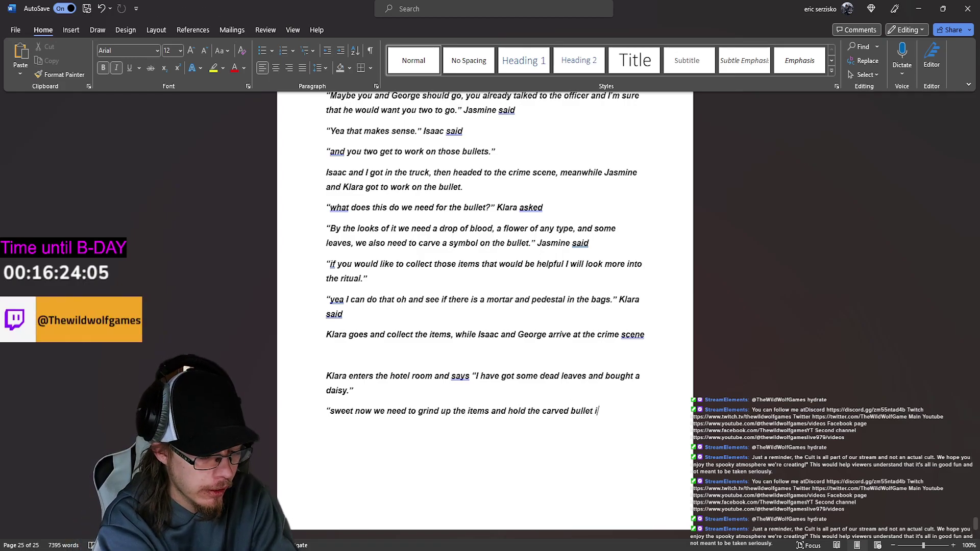
pyautogui.write('in side h')
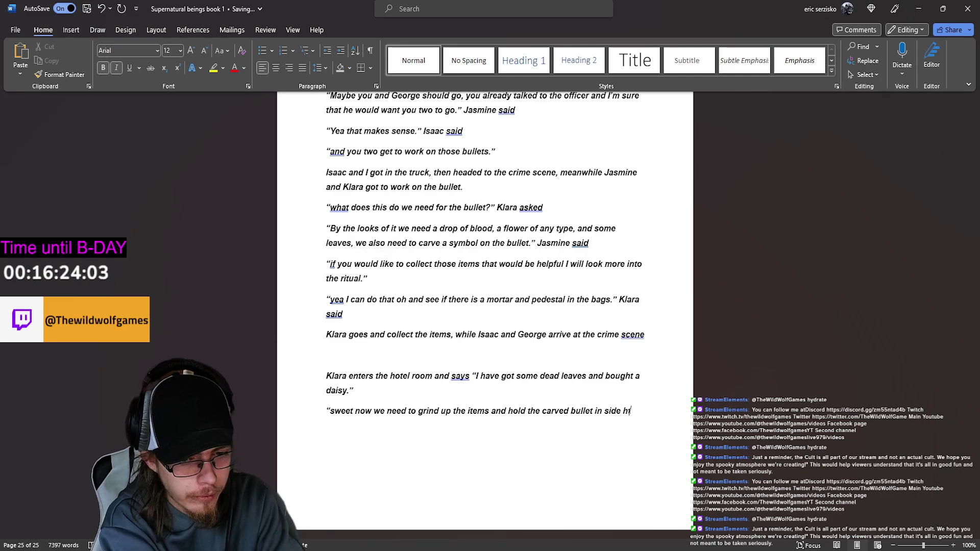
pyautogui.write('tere and sau')
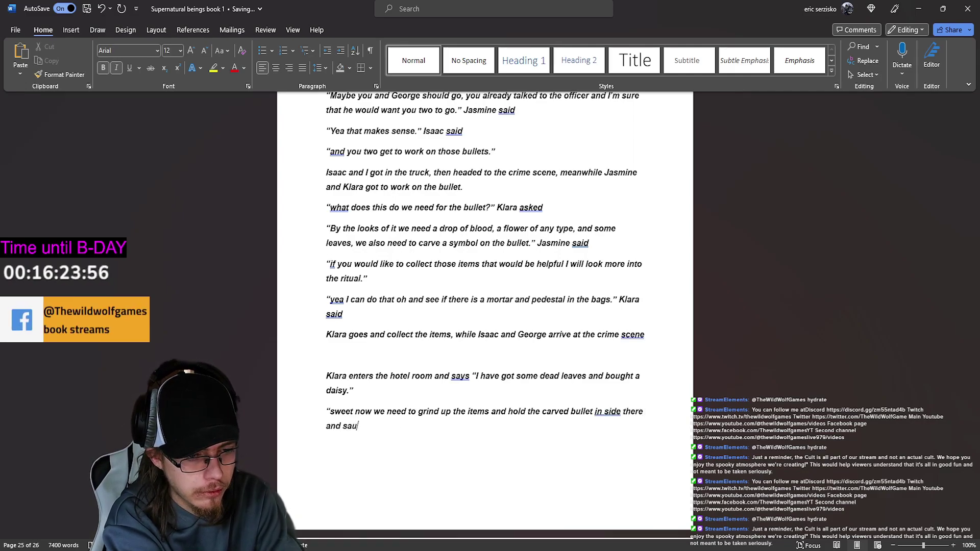
# Continue the reply with 'in side there and say a ritual', correcting typos.
pyautogui.press('BackSpace')
pyautogui.write('y a ru')
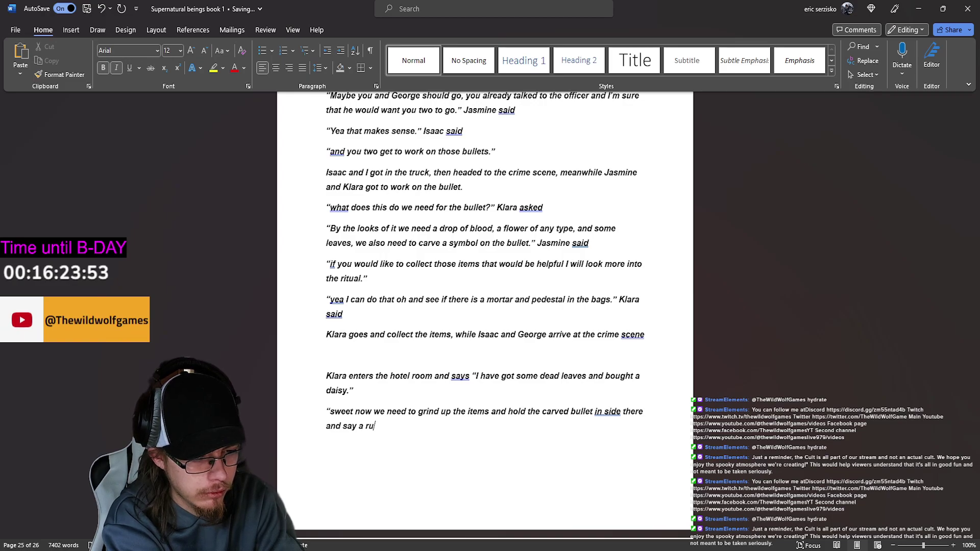
pyautogui.press('BackSpace')
pyautogui.write('itual')
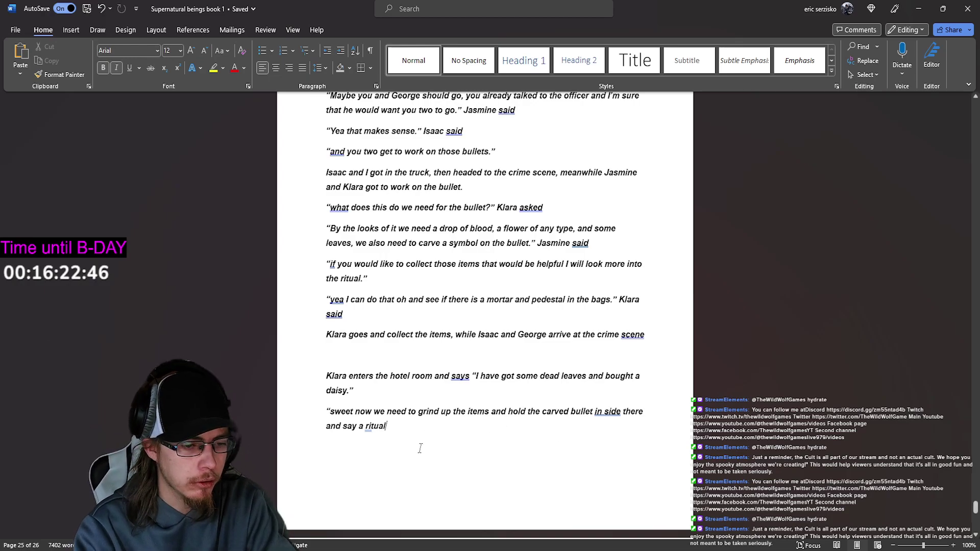
pyautogui.write('"')
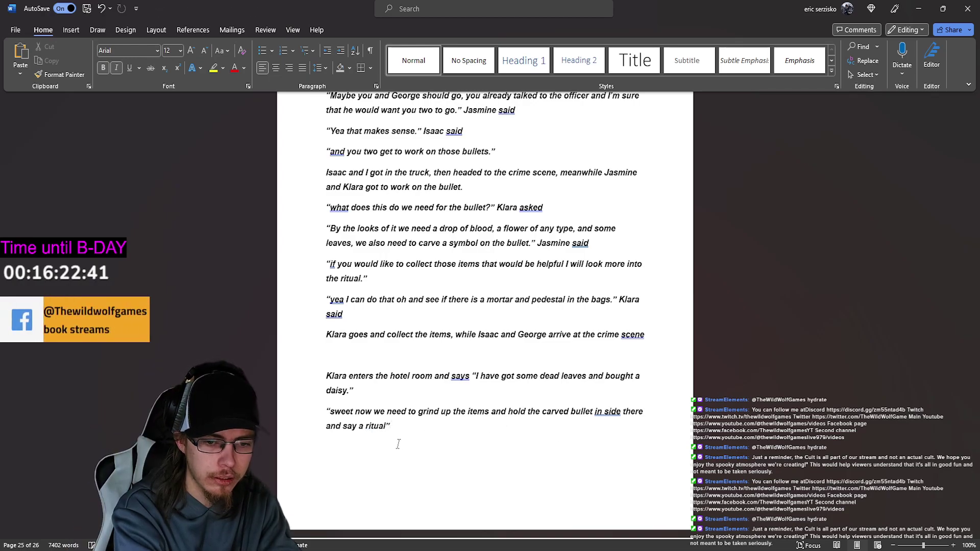